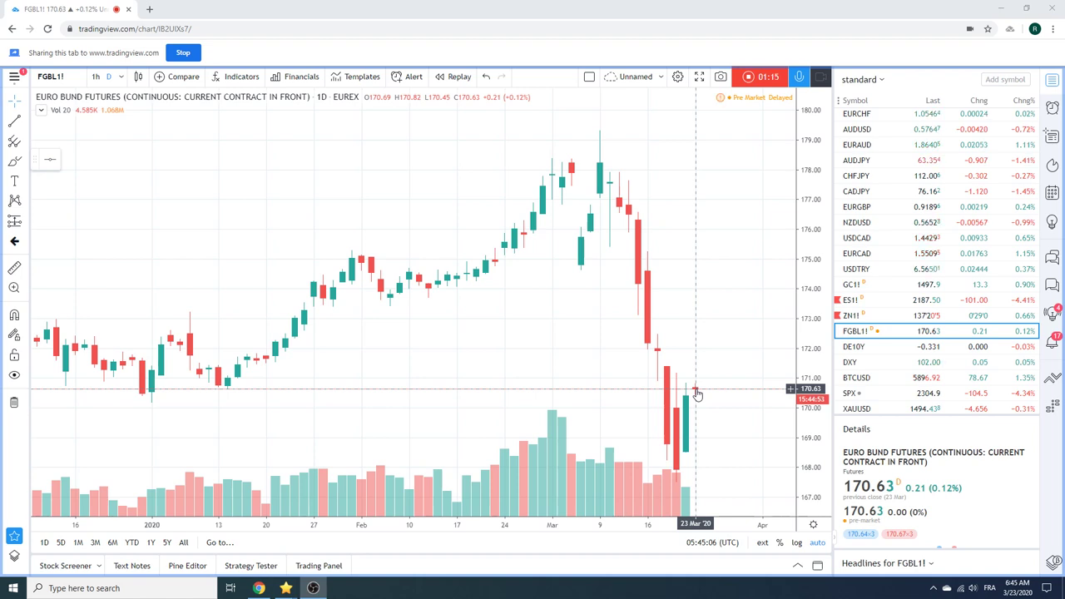
Scroll the watchlist up until EURUSD and GBPUSD sit at the top.
{"action": "scroll", "coordinate": [896, 264], "scroll_direction": "up", "scroll_amount": 3}
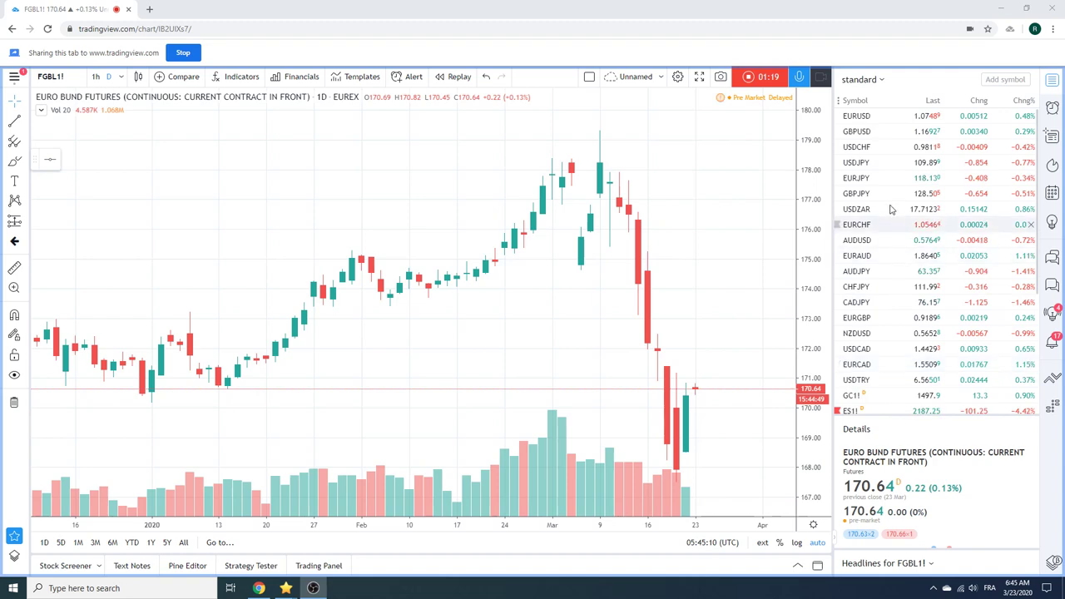
Show the daily EURUSD chart, zooming out and back in to review recent price action.
{"action": "left_click", "coordinate": [857, 115]}
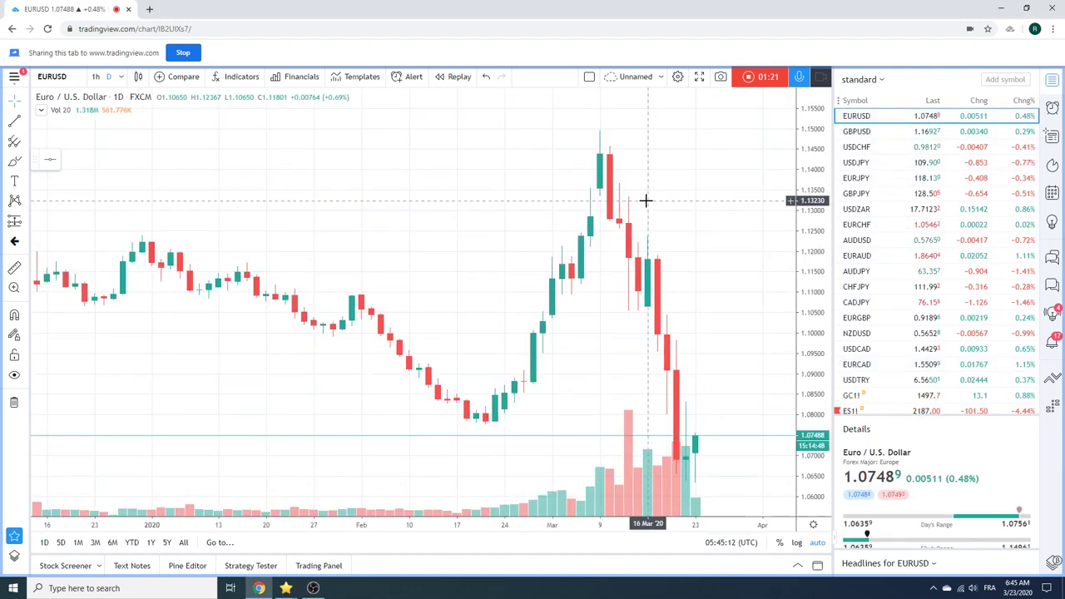
{"action": "scroll", "coordinate": [640, 203], "scroll_direction": "down", "scroll_amount": 2}
{"action": "scroll", "coordinate": [632, 212], "scroll_direction": "up", "scroll_amount": 3}
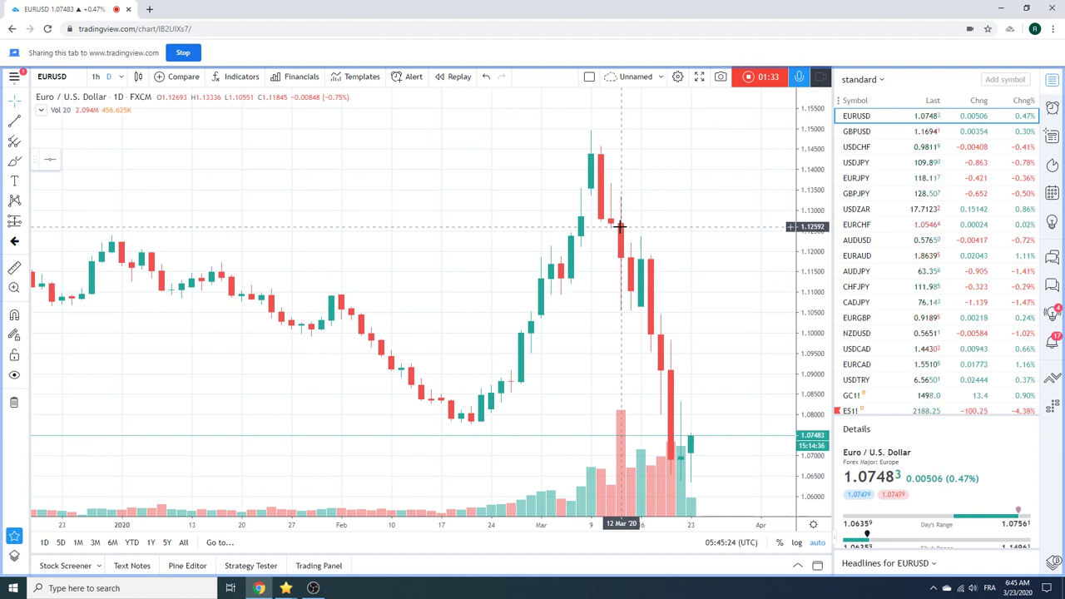
{"action": "scroll", "coordinate": [581, 232], "scroll_direction": "down", "scroll_amount": 2}
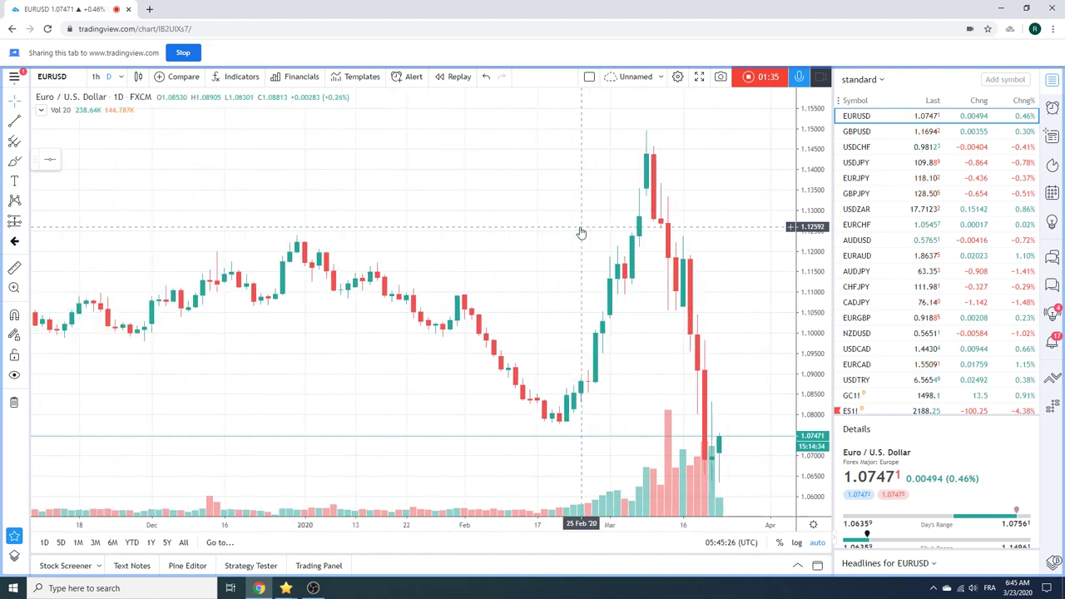
{"action": "scroll", "coordinate": [580, 232], "scroll_direction": "up", "scroll_amount": 2}
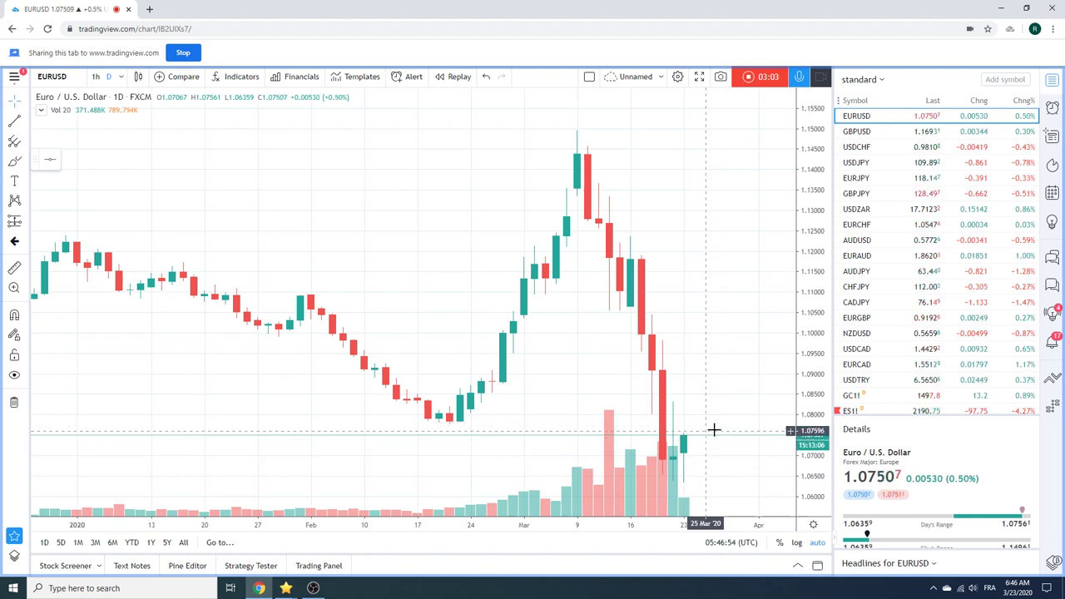
Review the GBPUSD and USDCHF daily charts, zooming, then move on to USDJPY.
{"action": "left_click", "coordinate": [876, 132]}
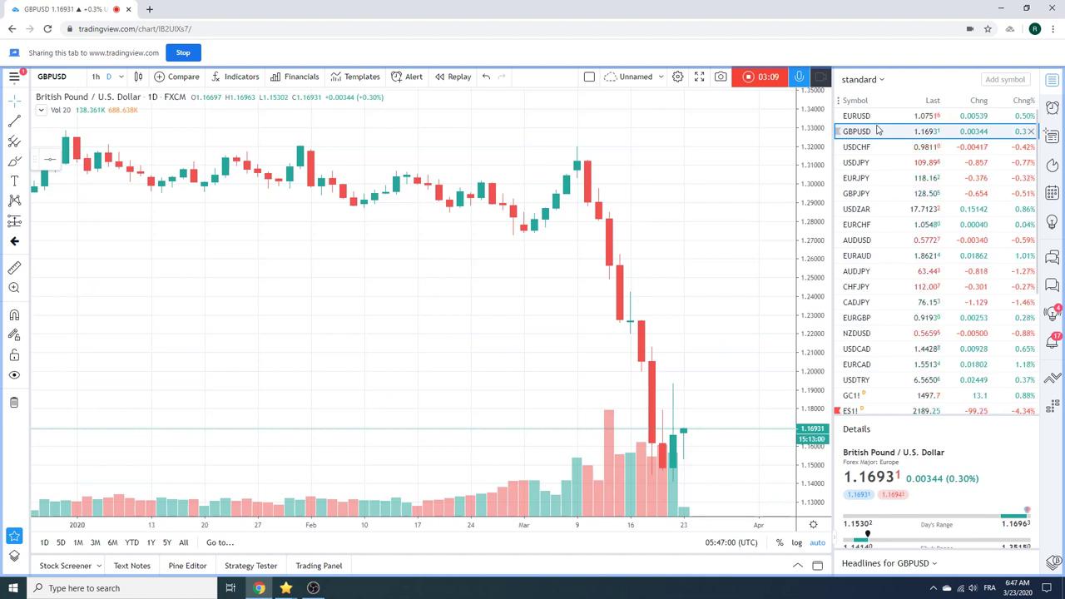
{"action": "left_click", "coordinate": [865, 147]}
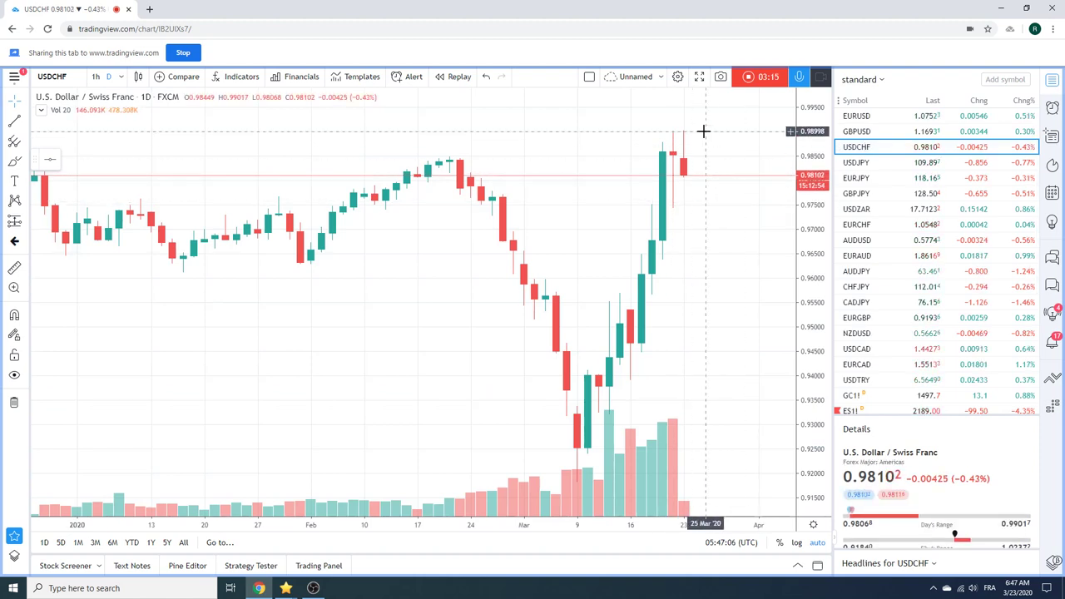
{"action": "scroll", "coordinate": [703, 133], "scroll_direction": "down", "scroll_amount": 2}
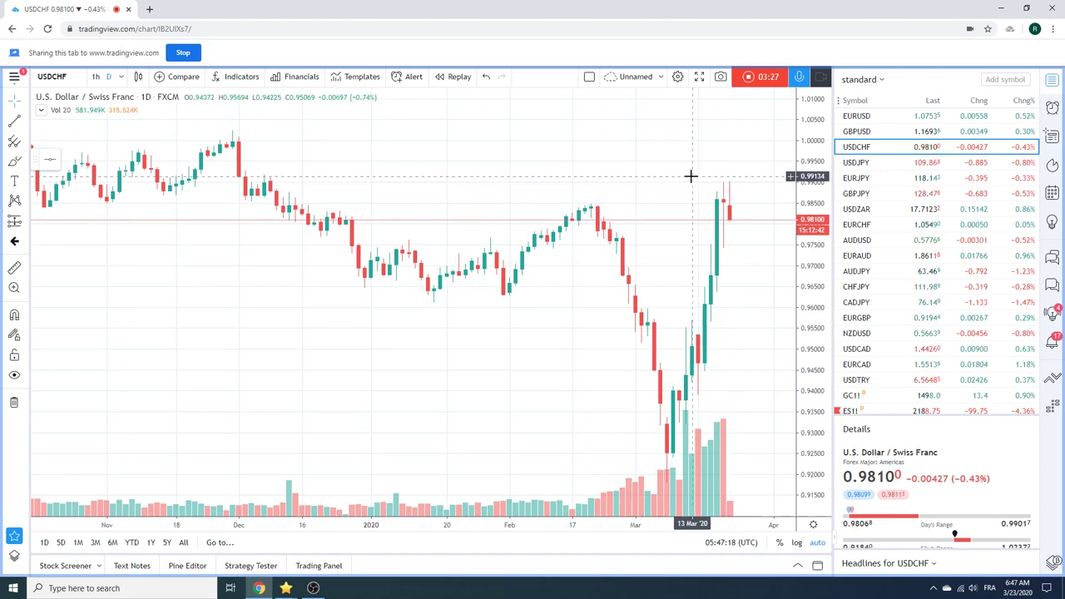
{"action": "scroll", "coordinate": [659, 155], "scroll_direction": "up", "scroll_amount": 4}
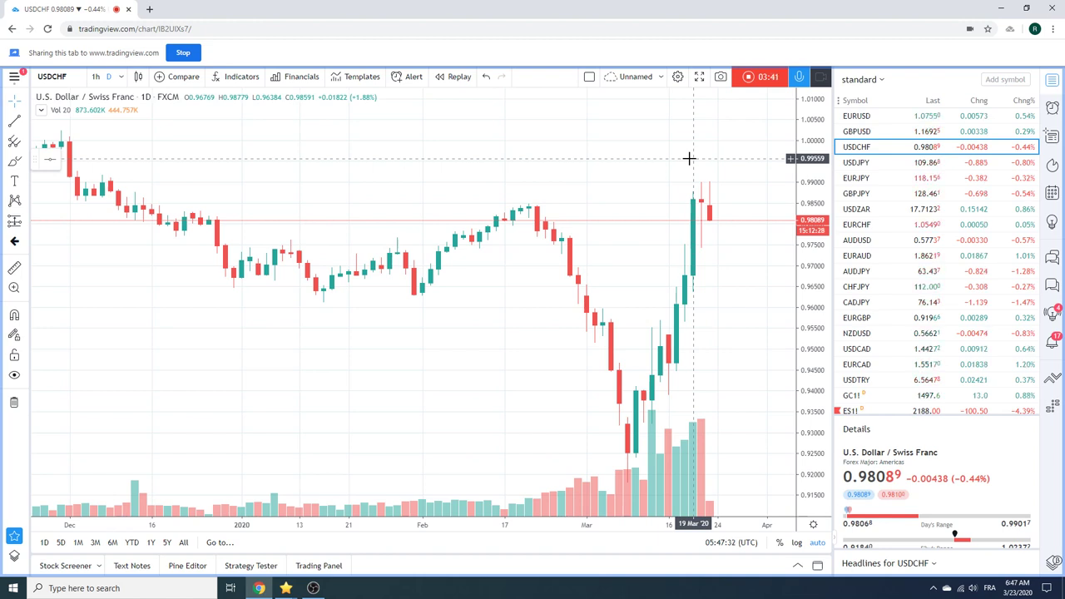
{"action": "key", "text": "Down"}
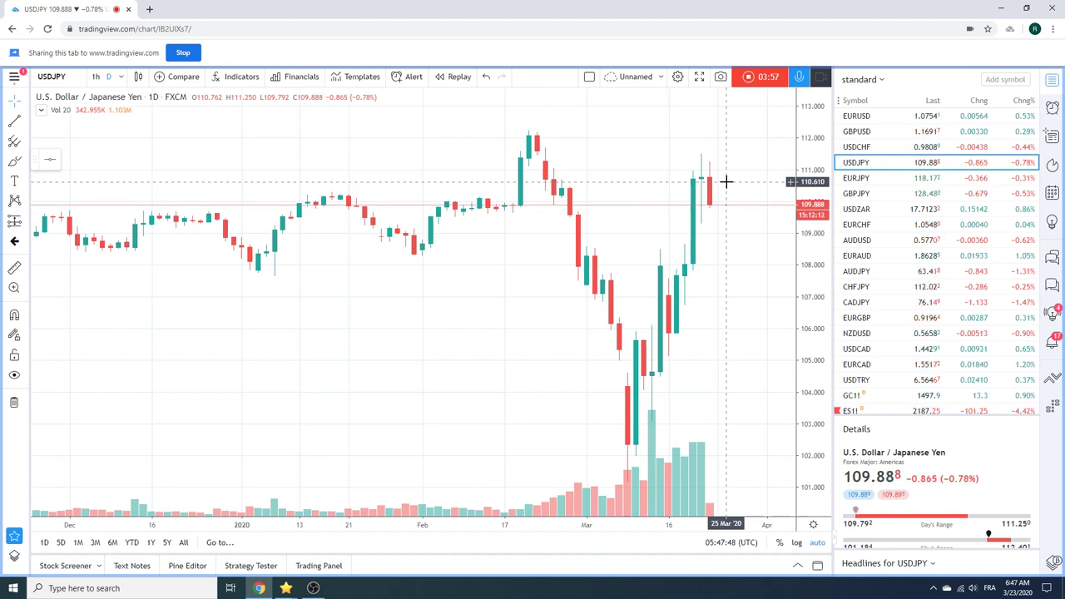
Switch USDJPY to 4-hour candles and hide the volume bars.
{"action": "left_click", "coordinate": [121, 77]}
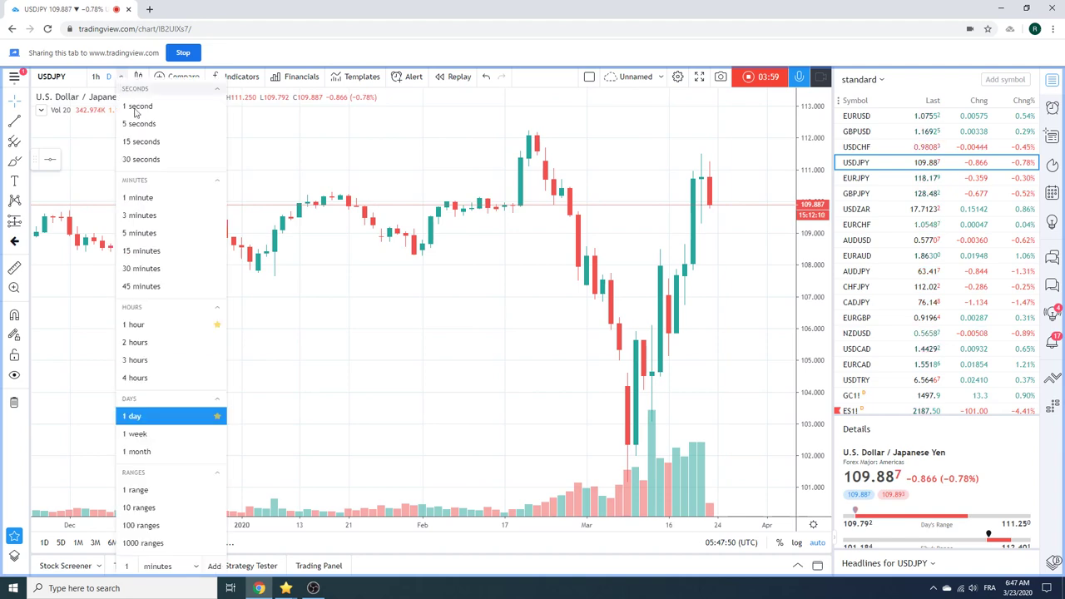
{"action": "left_click", "coordinate": [160, 376]}
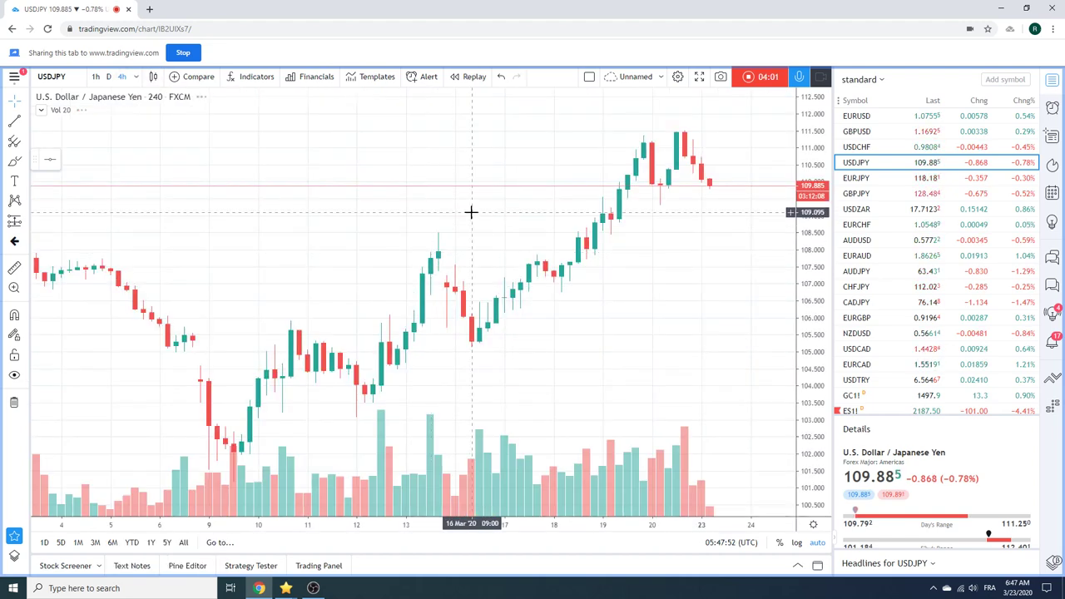
{"action": "right_click", "coordinate": [604, 497]}
{"action": "left_click", "coordinate": [657, 496]}
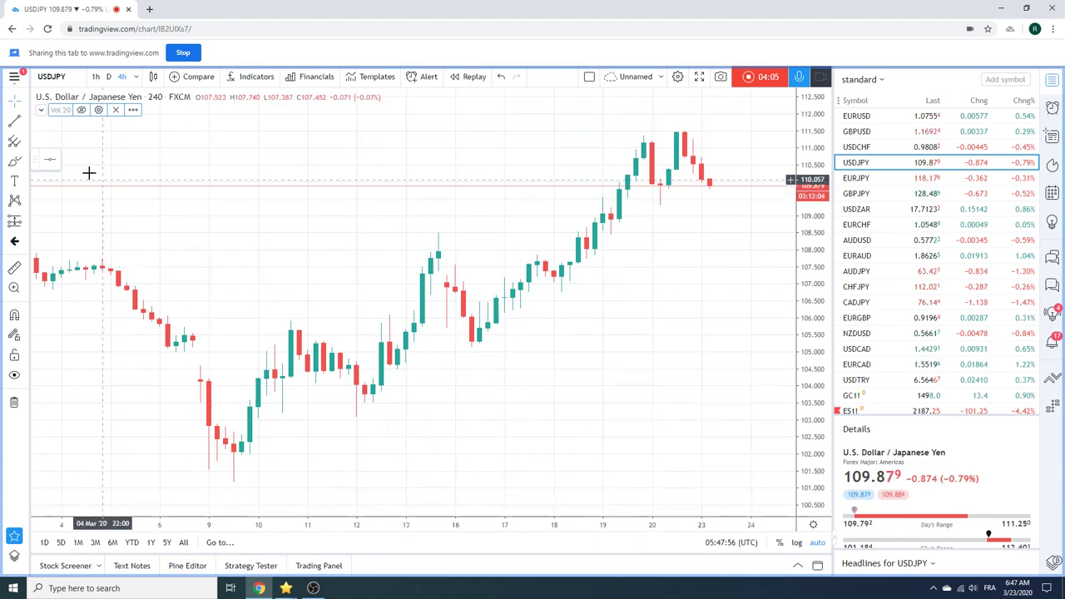
{"action": "left_click", "coordinate": [26, 122]}
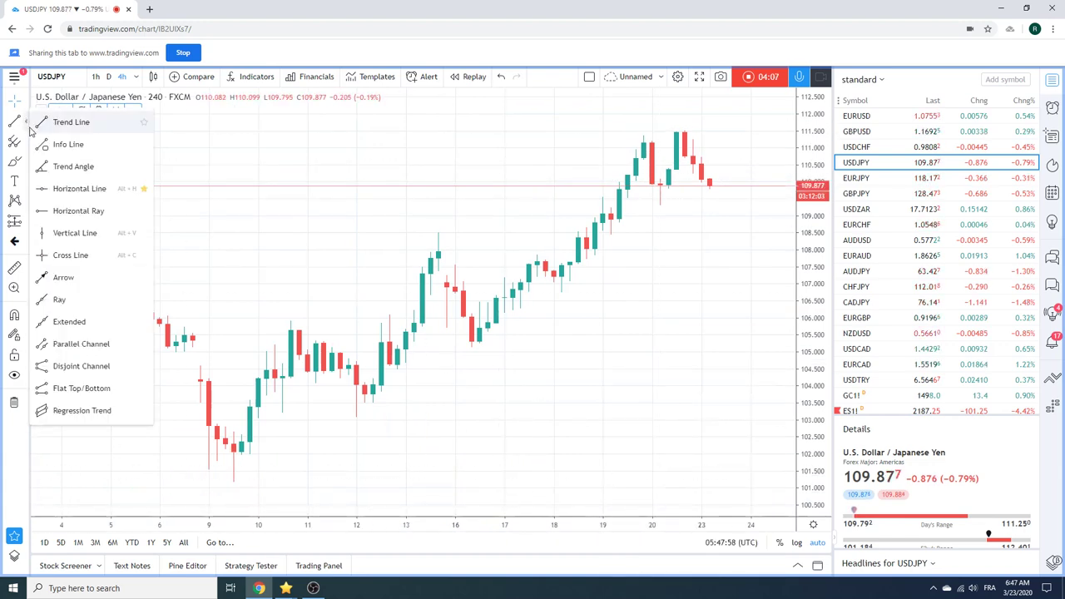
Draw an extended line from the 9 March low to about 109.1 on 23 March, then open USDZAR.
{"action": "left_click", "coordinate": [107, 322]}
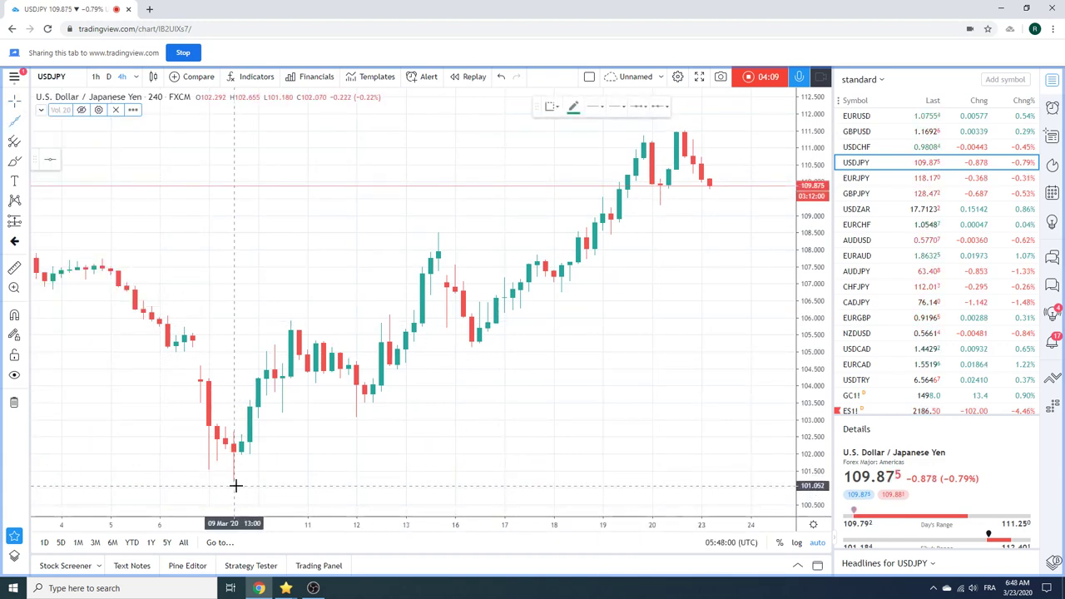
{"action": "left_click", "coordinate": [233, 486]}
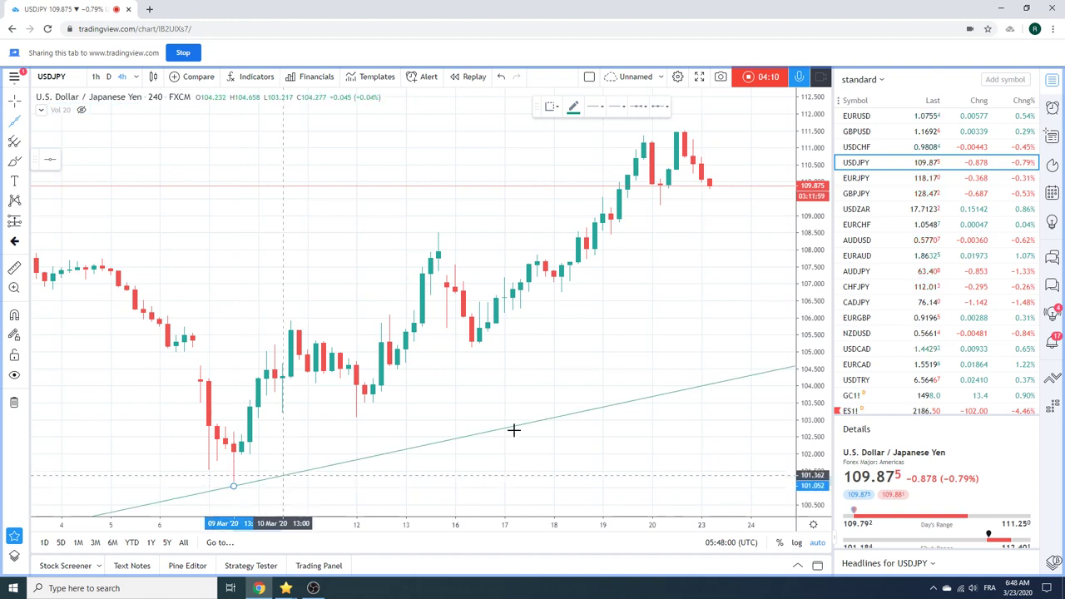
{"action": "left_click", "coordinate": [706, 209]}
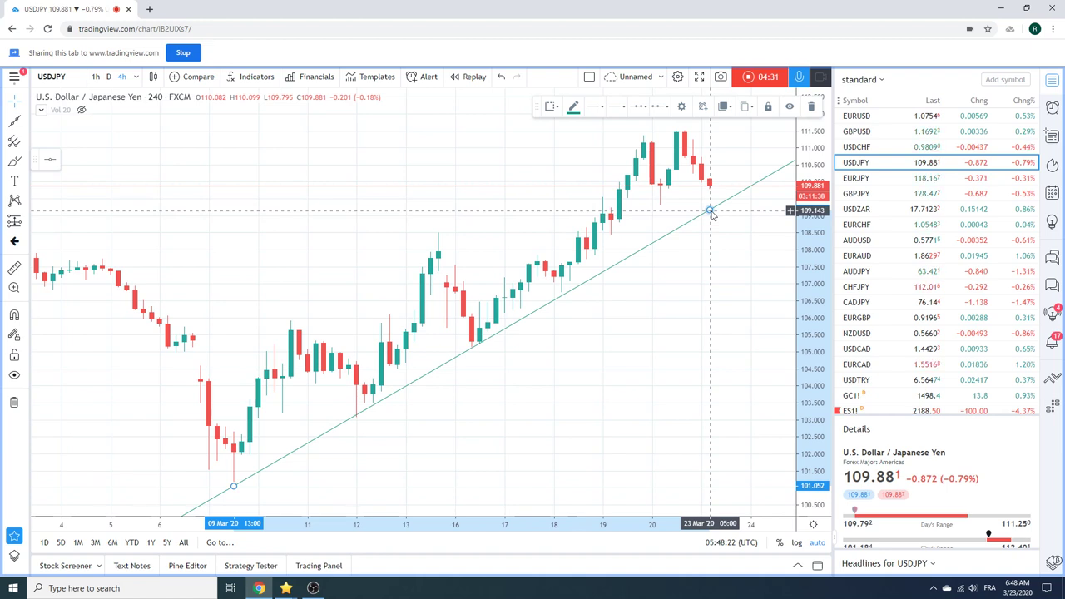
{"action": "left_click", "coordinate": [879, 211]}
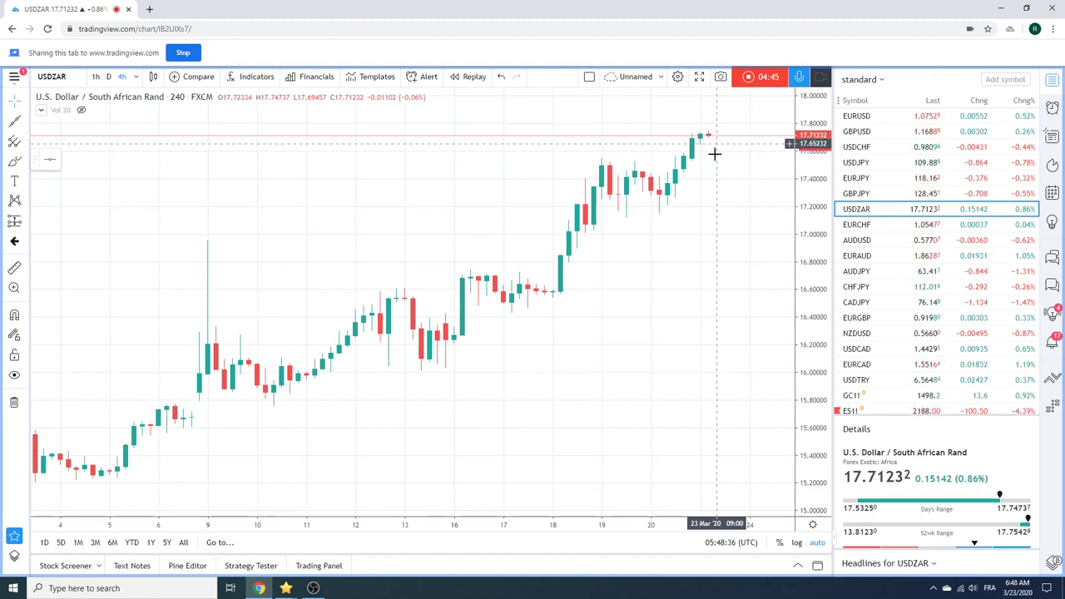
Check the EURCHF chart, then show AUDUSD and scroll the watchlist down.
{"action": "left_click", "coordinate": [882, 226]}
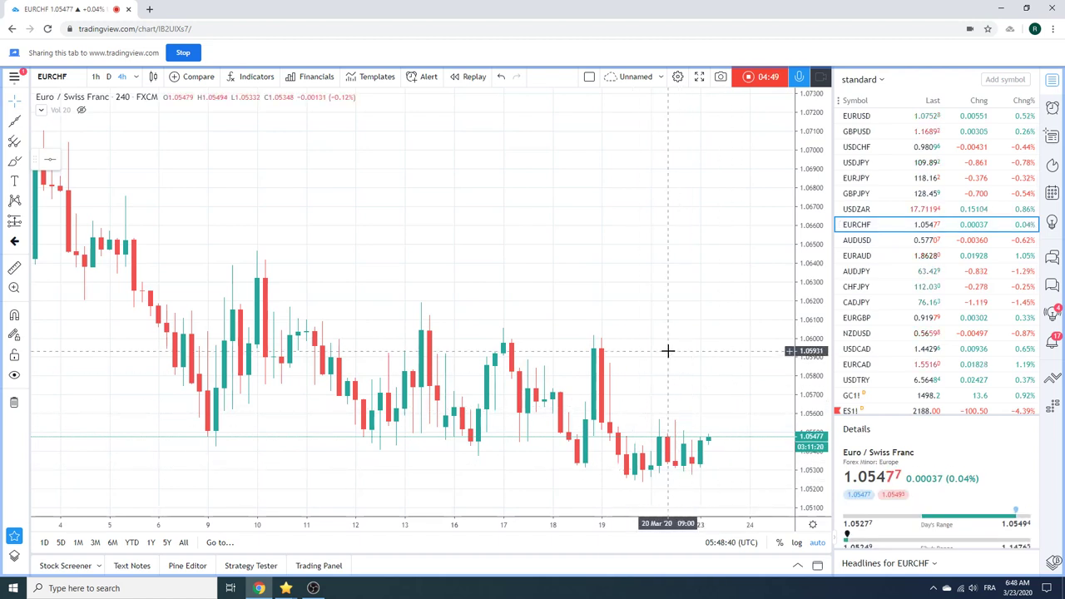
{"action": "left_click", "coordinate": [880, 242]}
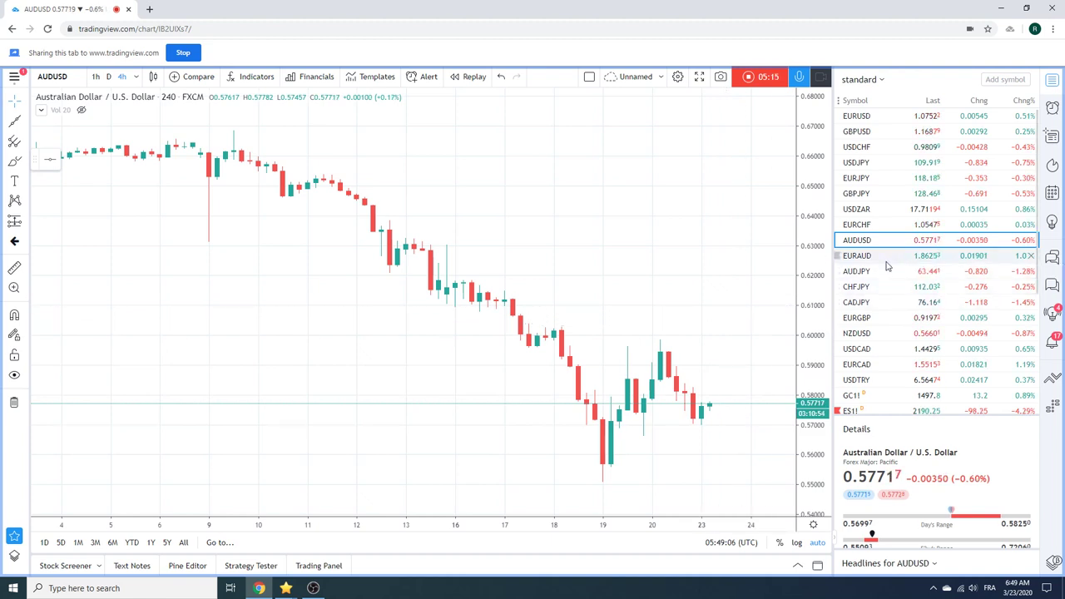
{"action": "scroll", "coordinate": [887, 264], "scroll_direction": "down", "scroll_amount": 1}
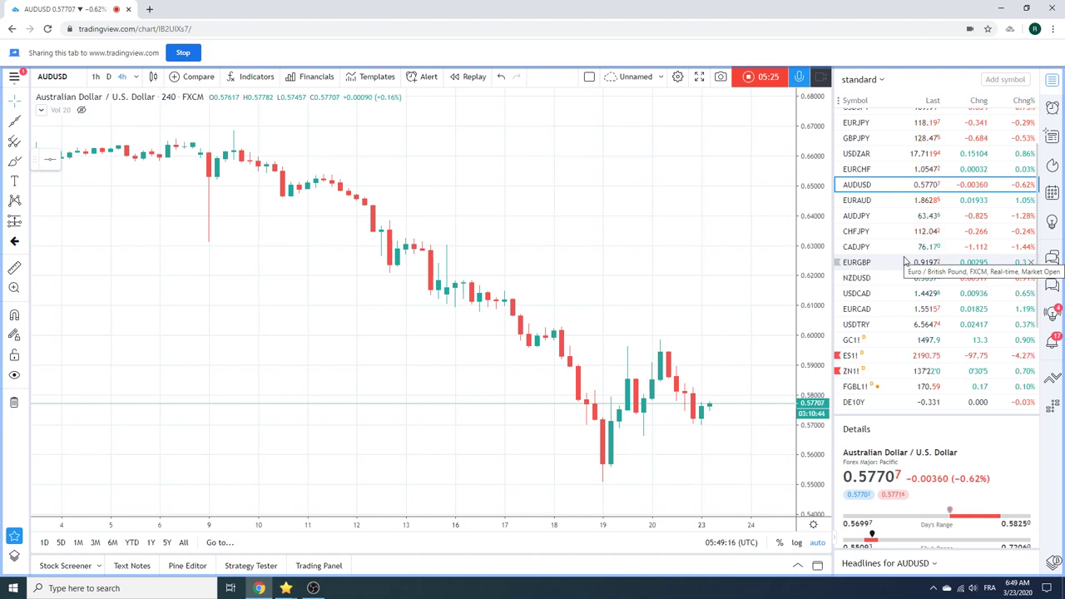
Look over the Gold Futures (GC1!) chart, then show 10 Year T-Note Futures (ZN1!).
{"action": "left_click", "coordinate": [862, 342]}
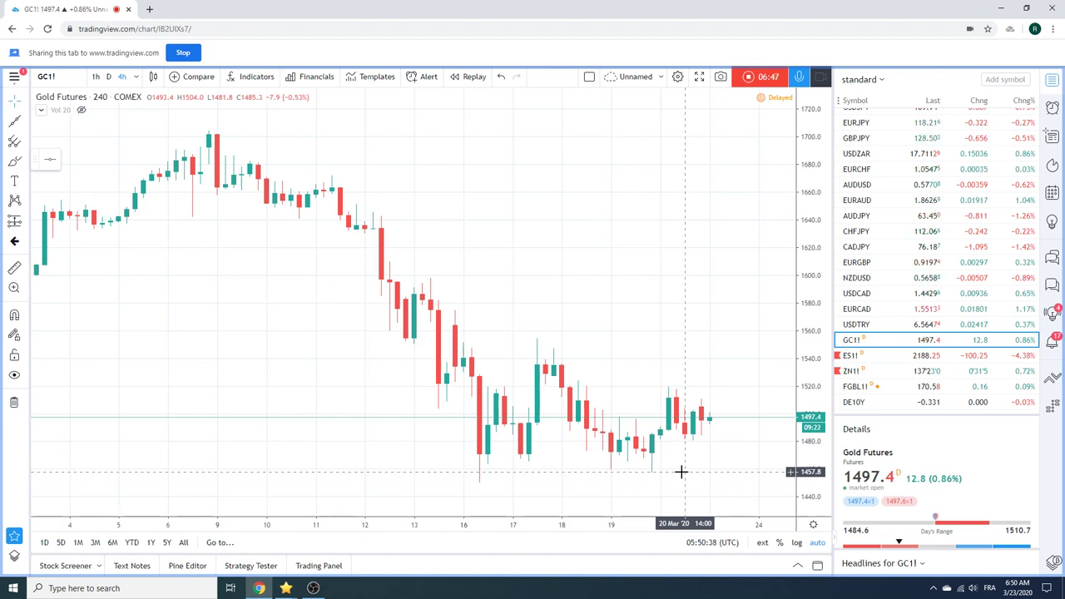
{"action": "left_click", "coordinate": [872, 375]}
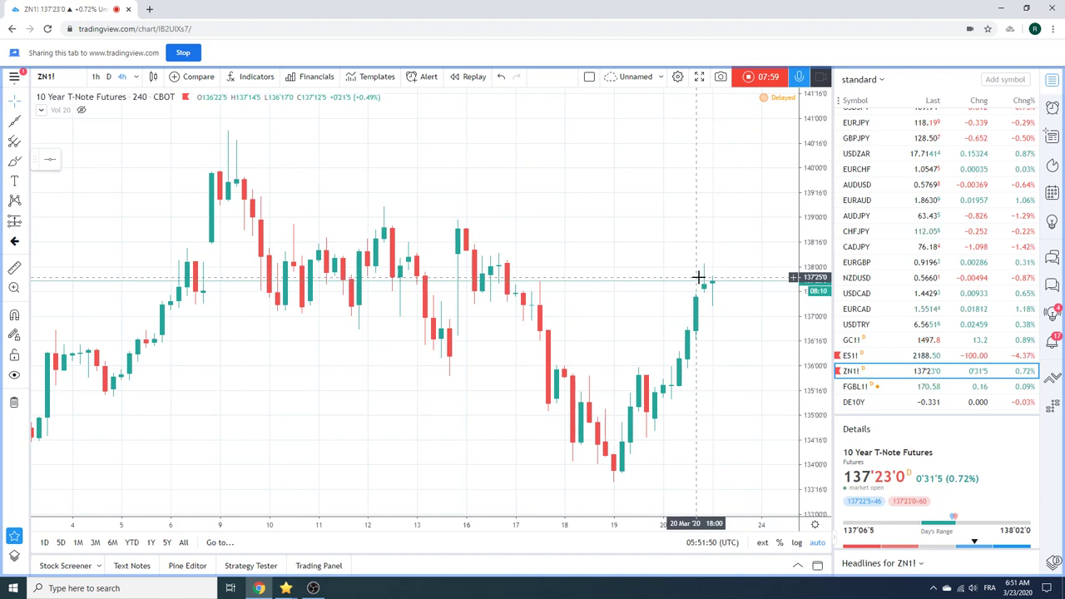
Show the Euro Bund Futures (FGBL1!) chart and scroll the watchlist down to DXY and XAUUSD.
{"action": "left_click", "coordinate": [884, 387]}
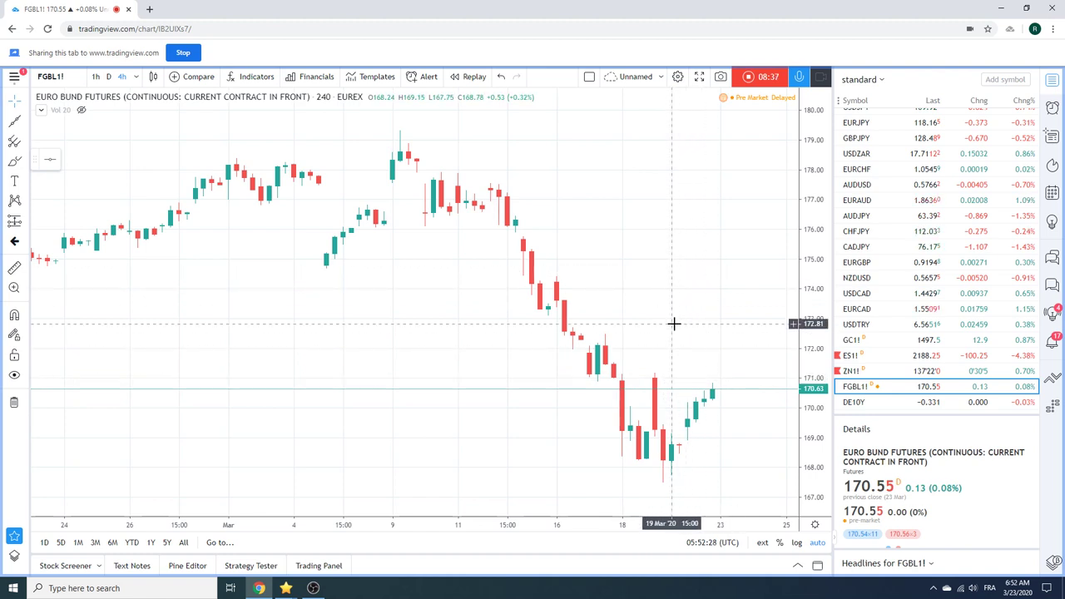
{"action": "scroll", "coordinate": [886, 238], "scroll_direction": "down", "scroll_amount": 1}
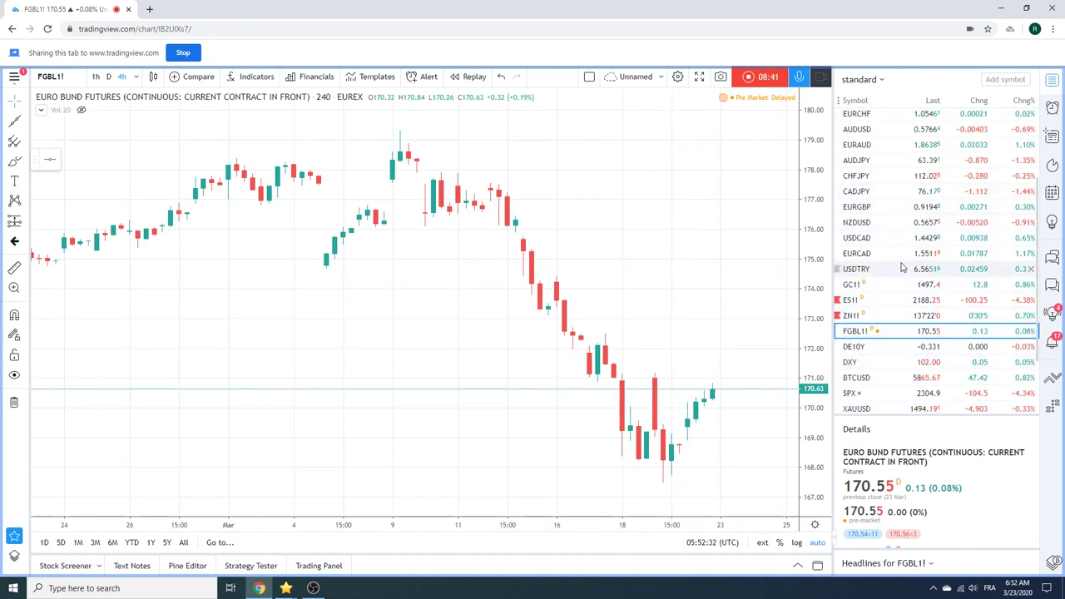
{"action": "scroll", "coordinate": [890, 360], "scroll_direction": "down", "scroll_amount": 2}
Show Light Crude Oil Futures (CL1!) zoomed out to span about 10 February to 23 March.
{"action": "left_click", "coordinate": [913, 356]}
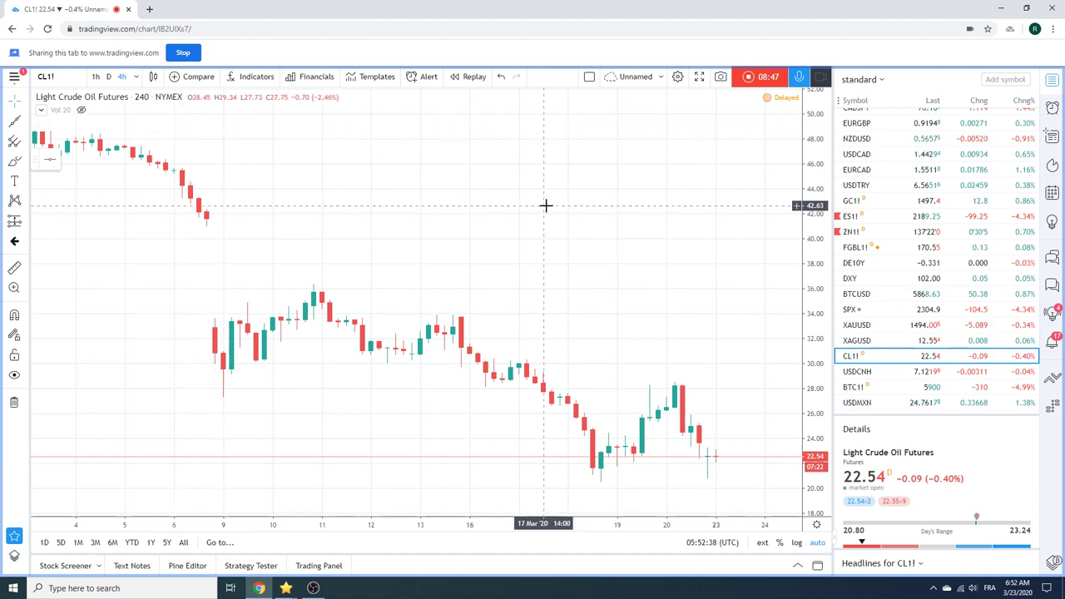
{"action": "scroll", "coordinate": [546, 205], "scroll_direction": "down", "scroll_amount": 5}
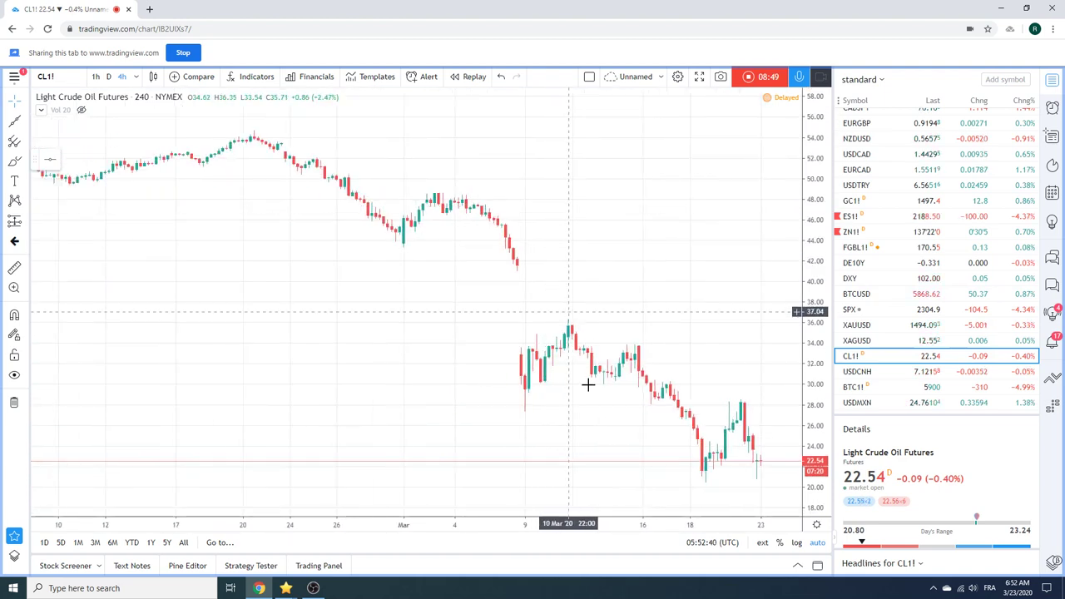